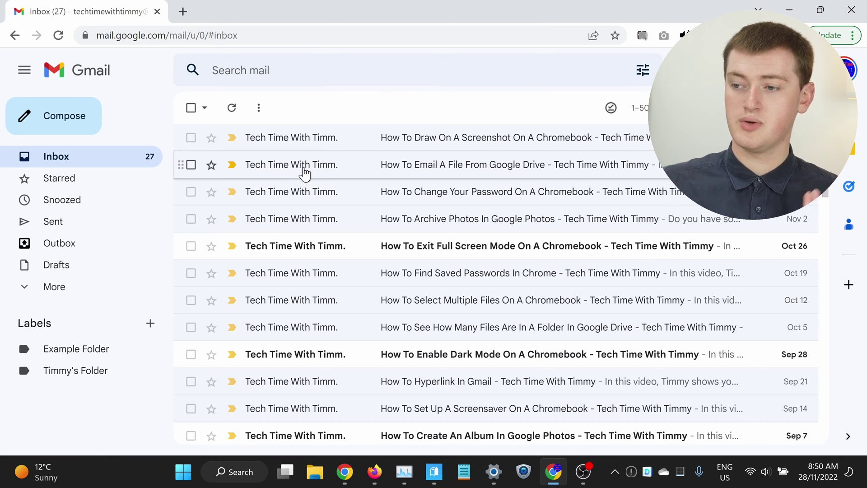
Trash the Drive file, Chromebook password and Google Photos emails, then mark Draw On A Screenshot
{"action": "mouse_move", "coordinate": [305, 172]}
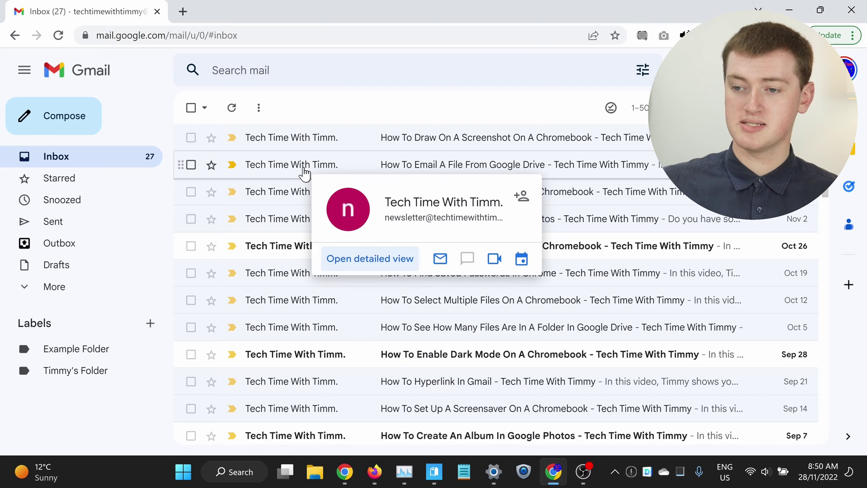
{"action": "left_click", "coordinate": [191, 166]}
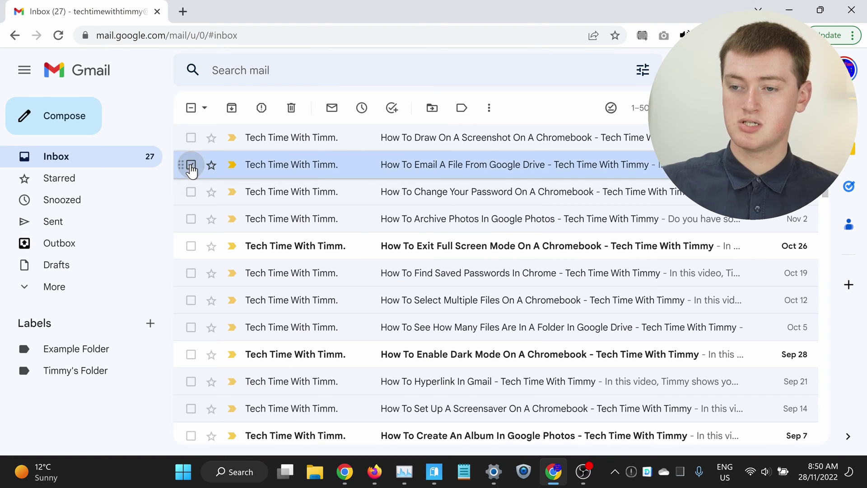
{"action": "left_click", "coordinate": [191, 191]}
{"action": "left_click", "coordinate": [191, 219]}
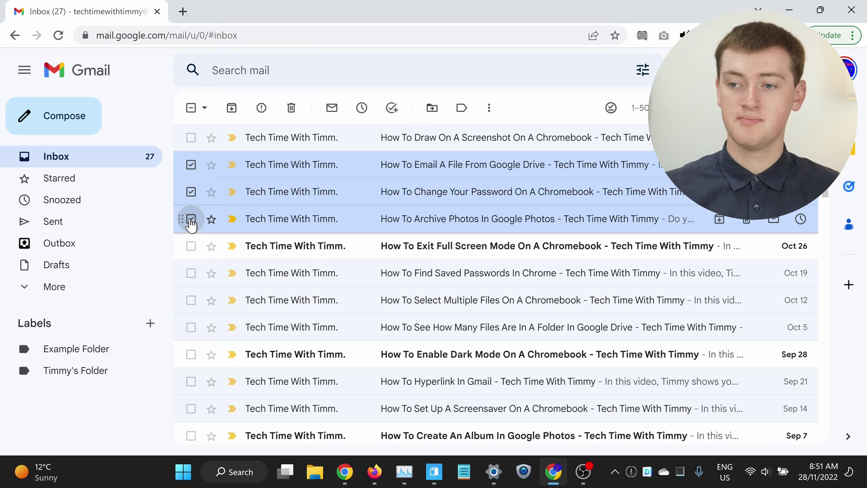
{"action": "left_click", "coordinate": [290, 108]}
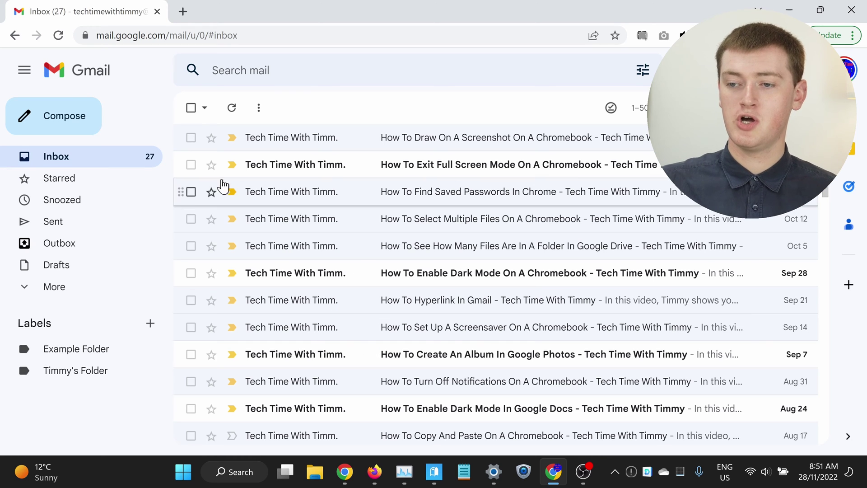
{"action": "left_click", "coordinate": [191, 138]}
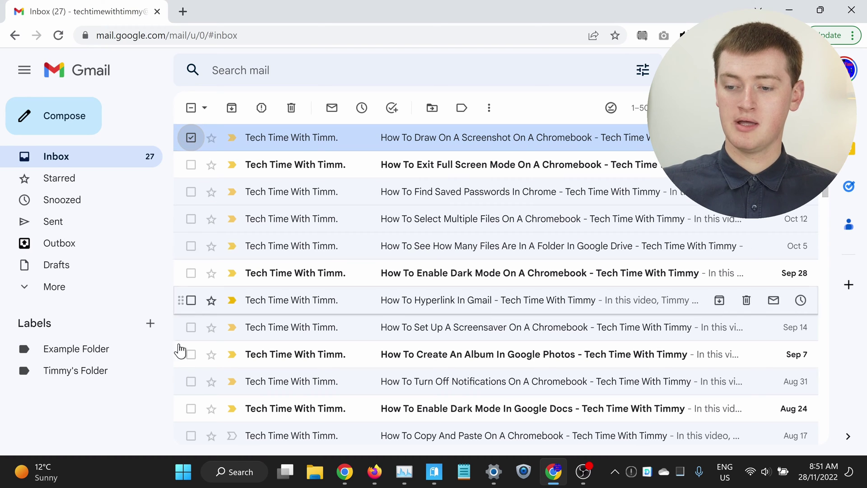
Extend the selection through Turn Off Notifications and delete the ten marked conversations
{"action": "left_click", "coordinate": [191, 382], "text": "shift"}
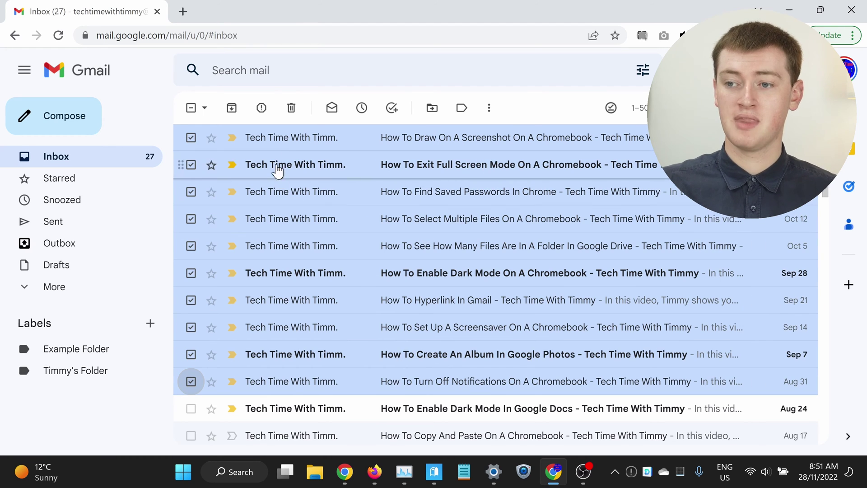
{"action": "left_click", "coordinate": [290, 108]}
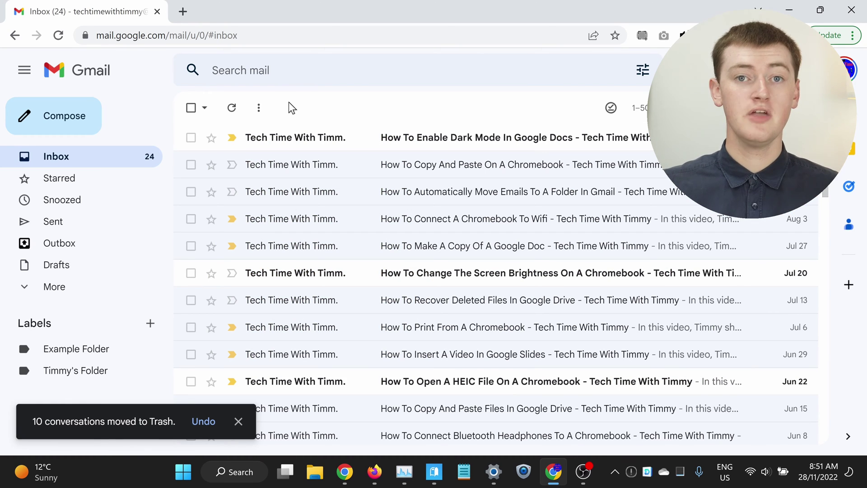
{"action": "scroll", "coordinate": [384, 227], "scroll_direction": "down", "scroll_amount": 20}
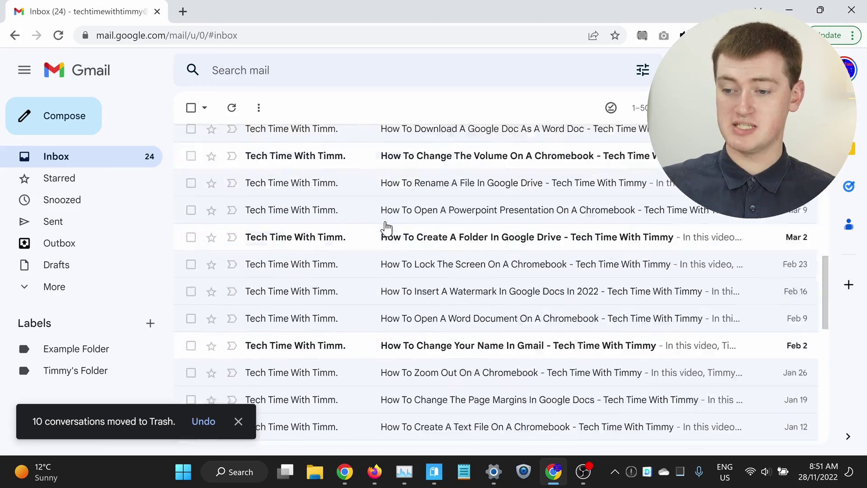
{"action": "scroll", "coordinate": [388, 228], "scroll_direction": "up", "scroll_amount": 20}
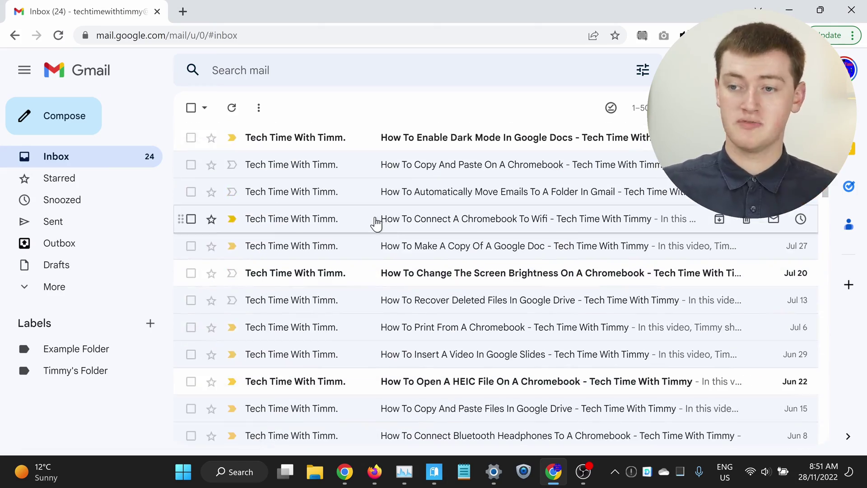
{"action": "left_click", "coordinate": [191, 108]}
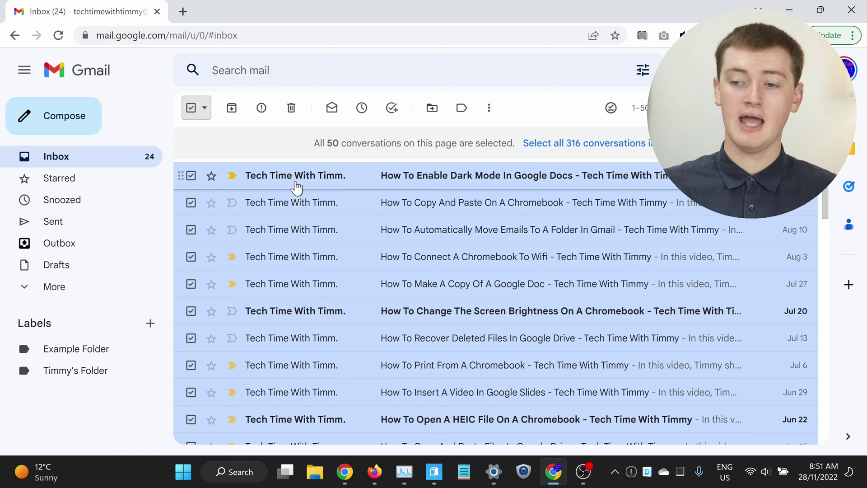
{"action": "mouse_move", "coordinate": [297, 187]}
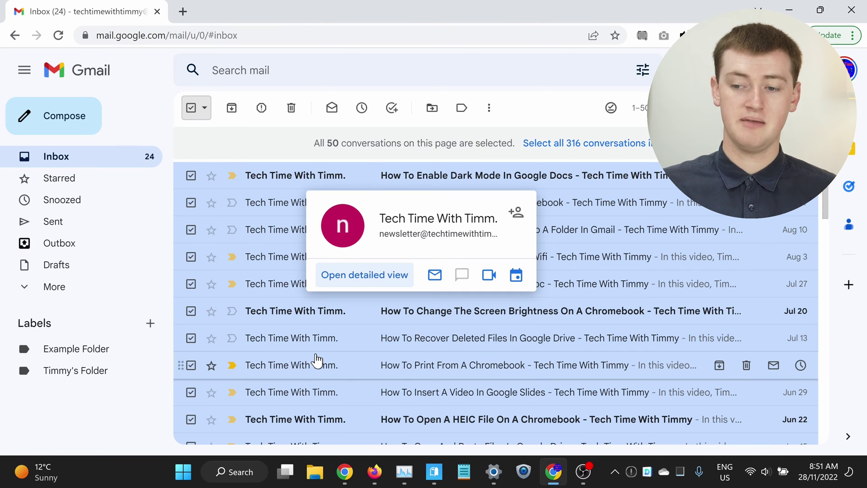
{"action": "left_click", "coordinate": [191, 283]}
{"action": "left_click", "coordinate": [187, 355]}
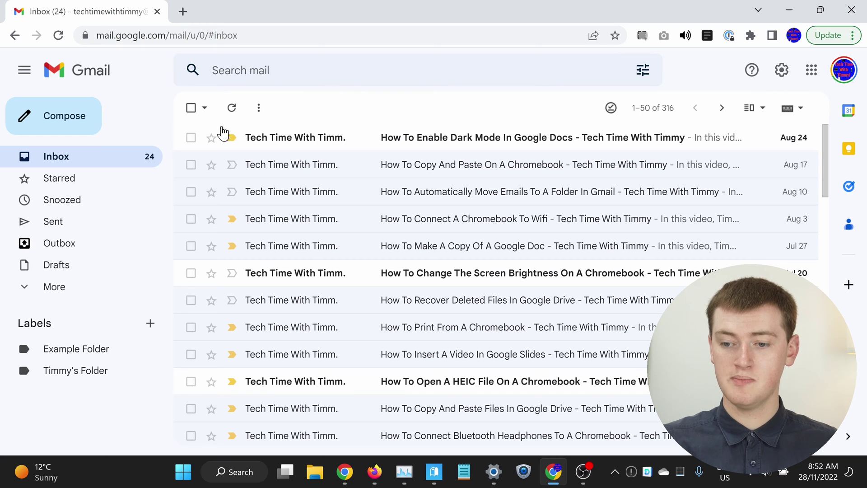
In Timmy's Folder, select the page, then extend the selection to all 61 conversations
{"action": "left_click", "coordinate": [59, 377]}
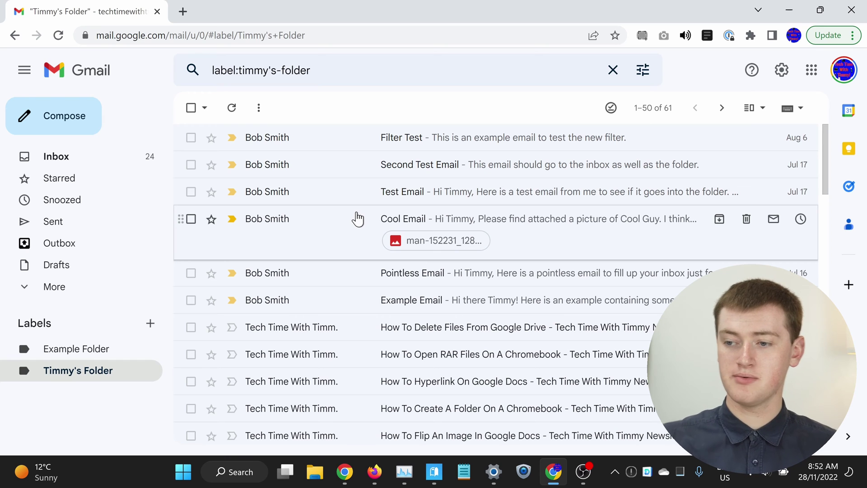
{"action": "left_click", "coordinate": [191, 109]}
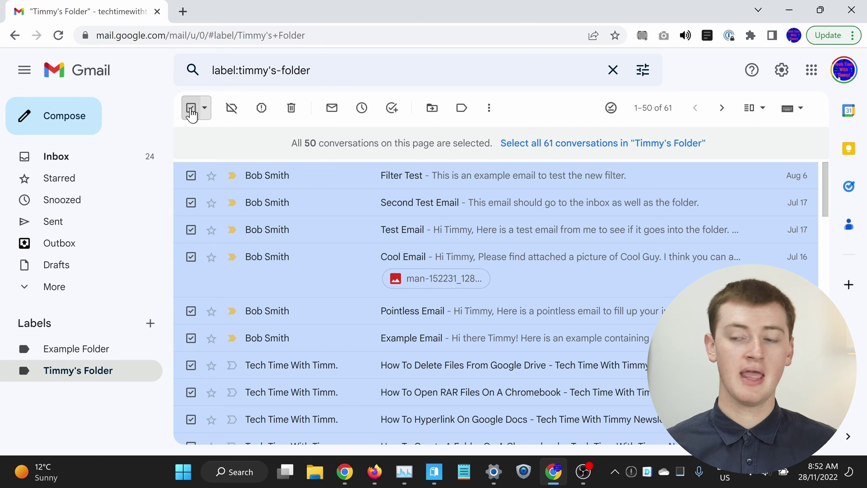
{"action": "scroll", "coordinate": [310, 254], "scroll_direction": "down", "scroll_amount": 20}
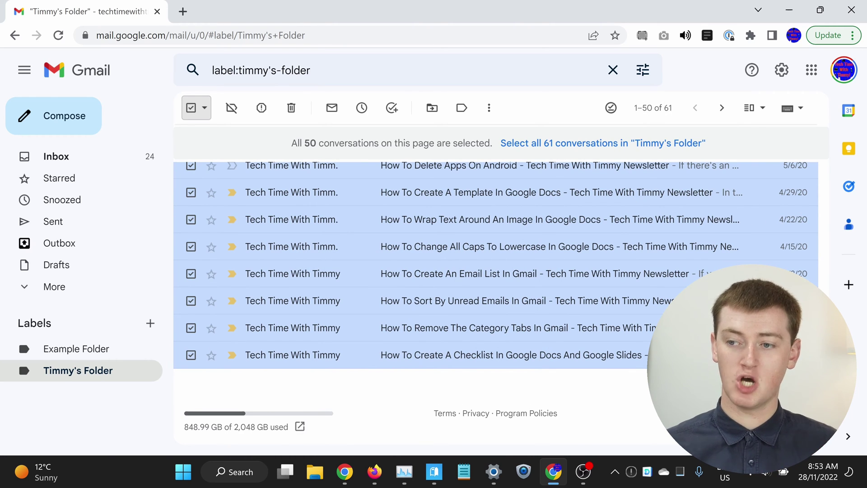
{"action": "scroll", "coordinate": [495, 302], "scroll_direction": "up", "scroll_amount": 20}
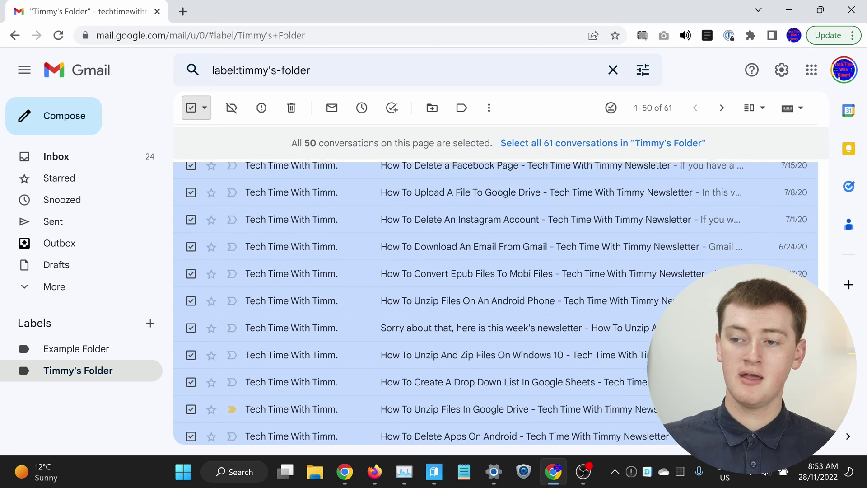
{"action": "scroll", "coordinate": [495, 302], "scroll_direction": "up", "scroll_amount": 1}
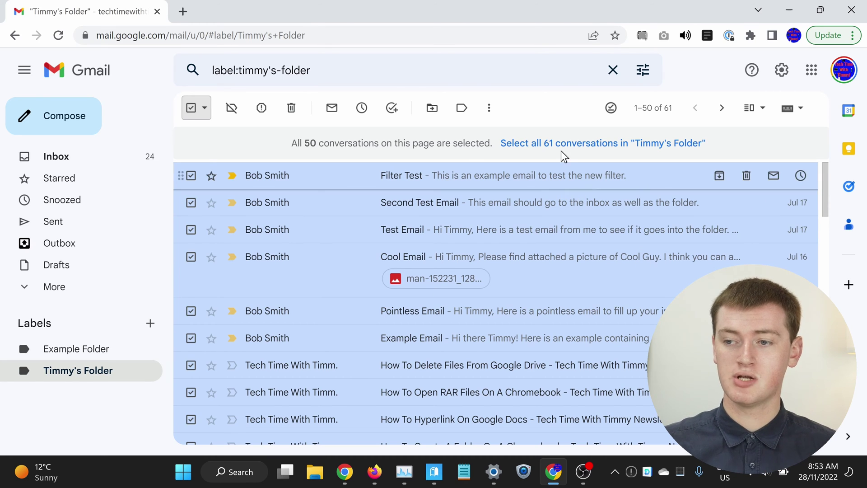
{"action": "left_click", "coordinate": [524, 145]}
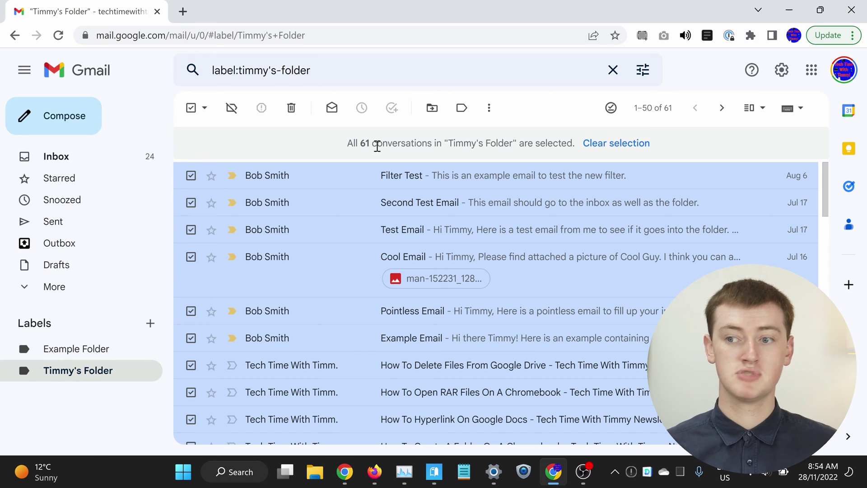
Delete the 61 selected conversations and confirm the bulk action with OK
{"action": "left_click", "coordinate": [292, 109]}
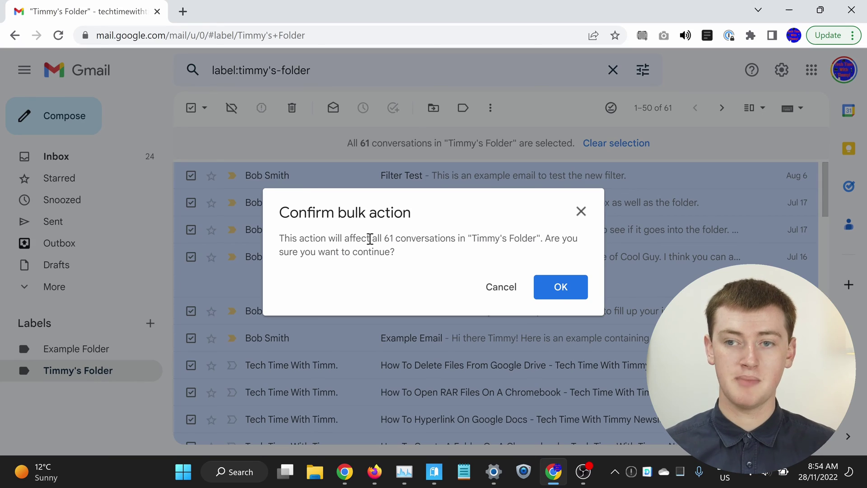
{"action": "left_click", "coordinate": [559, 286]}
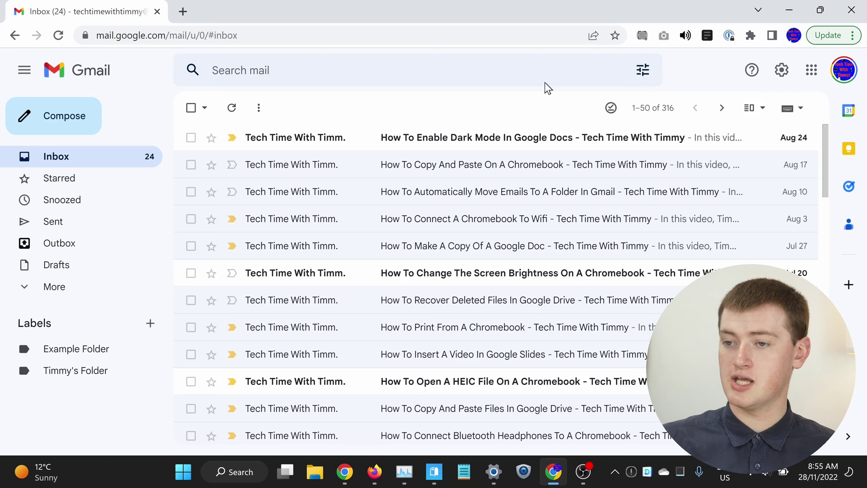
Open advanced search, visit the Subject, Has the words and Doesn't have fields, then close it
{"action": "left_click", "coordinate": [642, 75]}
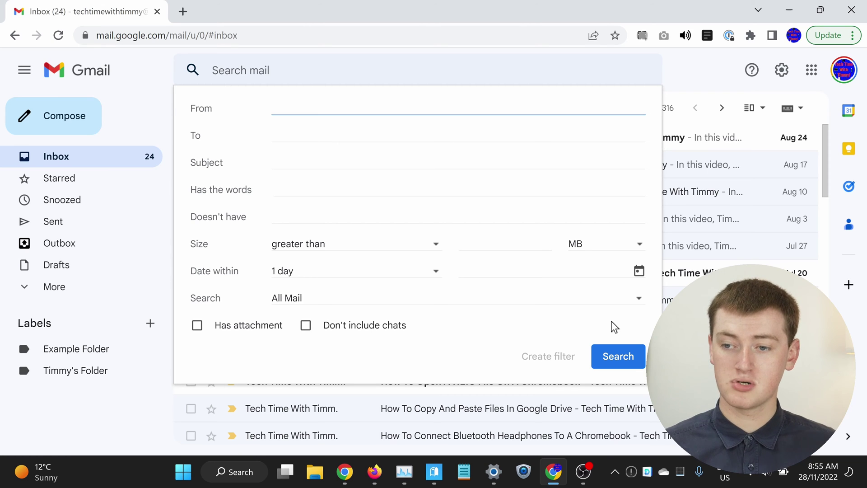
{"action": "left_click", "coordinate": [367, 162]}
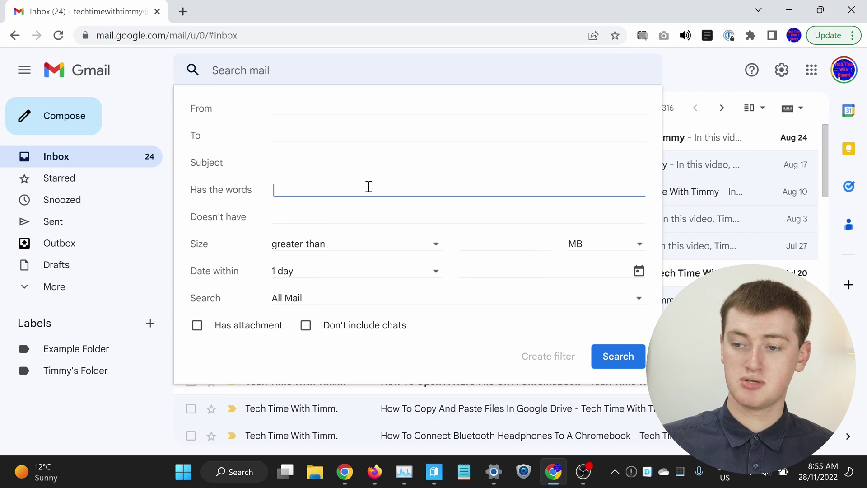
{"action": "left_click", "coordinate": [368, 187]}
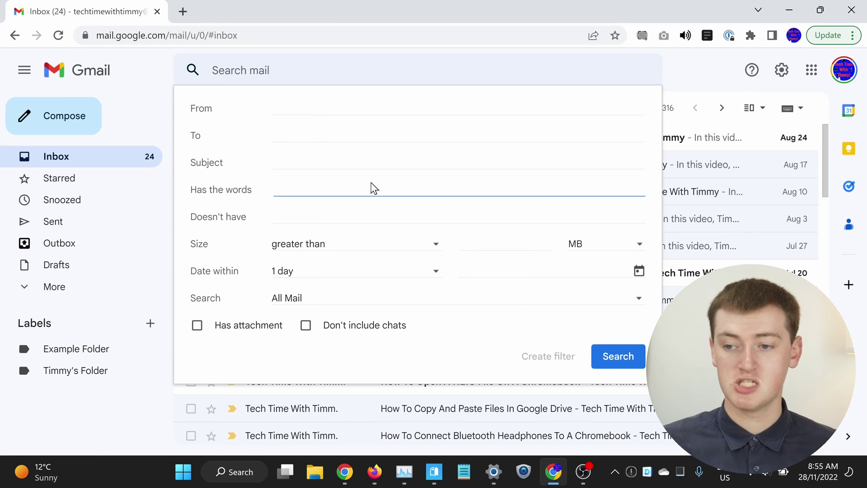
{"action": "left_click", "coordinate": [375, 216]}
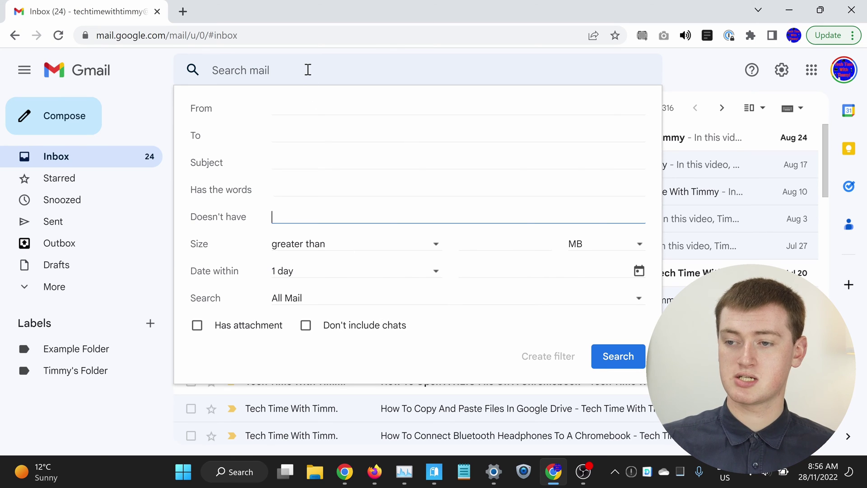
{"action": "left_click", "coordinate": [307, 69]}
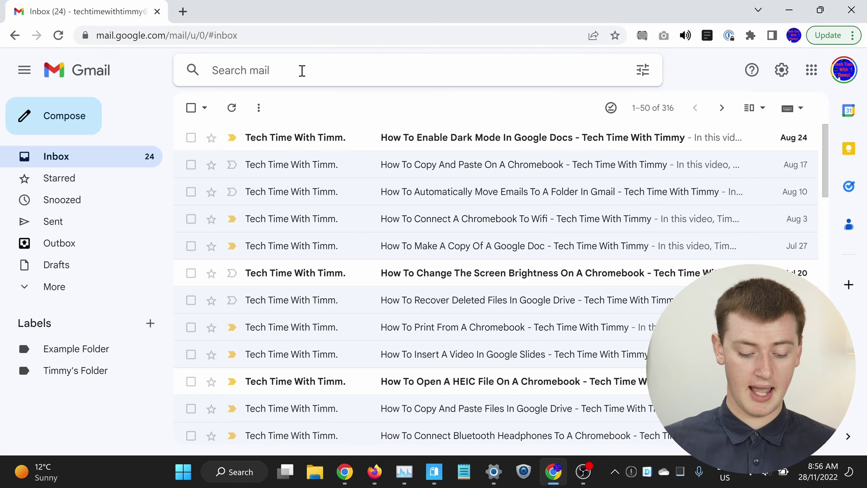
Search for is:unread and scroll through the 25 unread results
{"action": "type", "text": "is"}
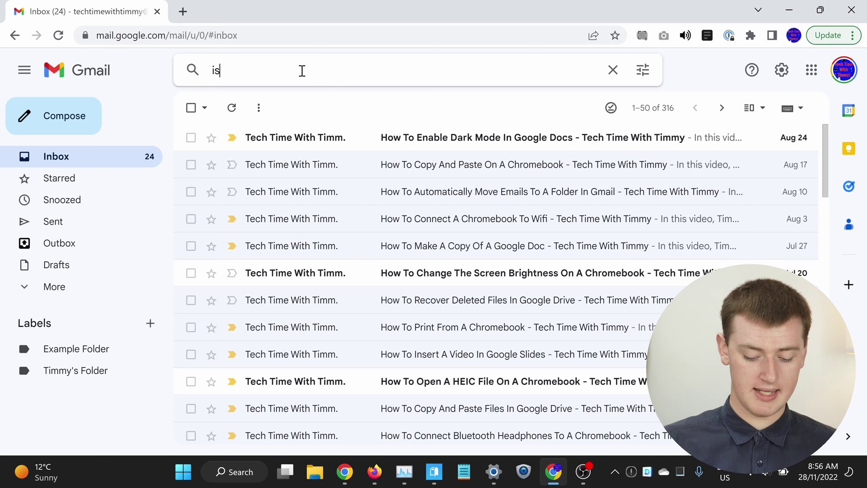
{"action": "type", "text": ":u"}
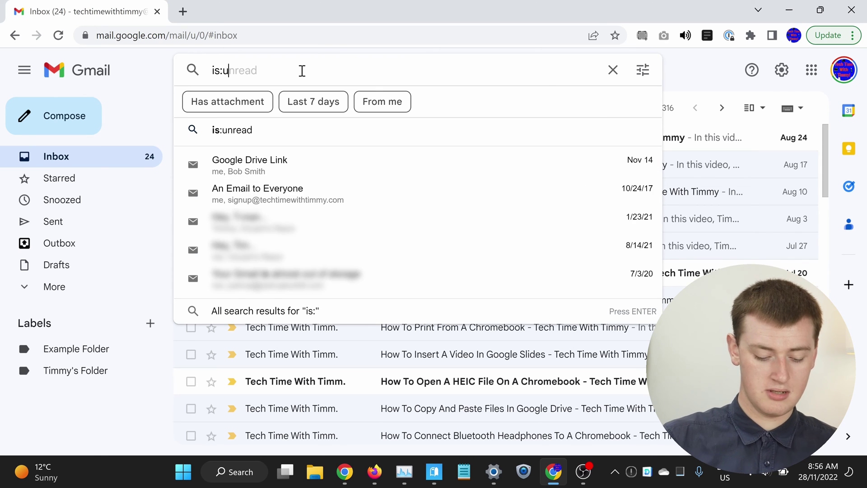
{"action": "type", "text": "nread"}
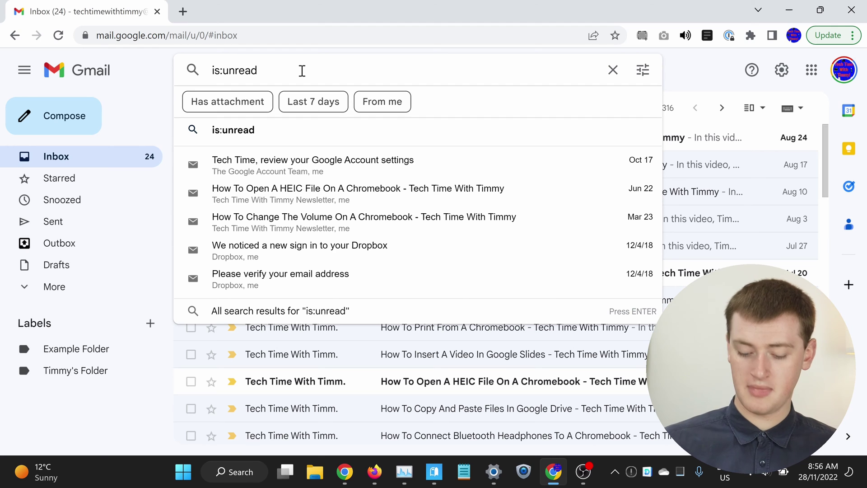
{"action": "key", "text": "Return"}
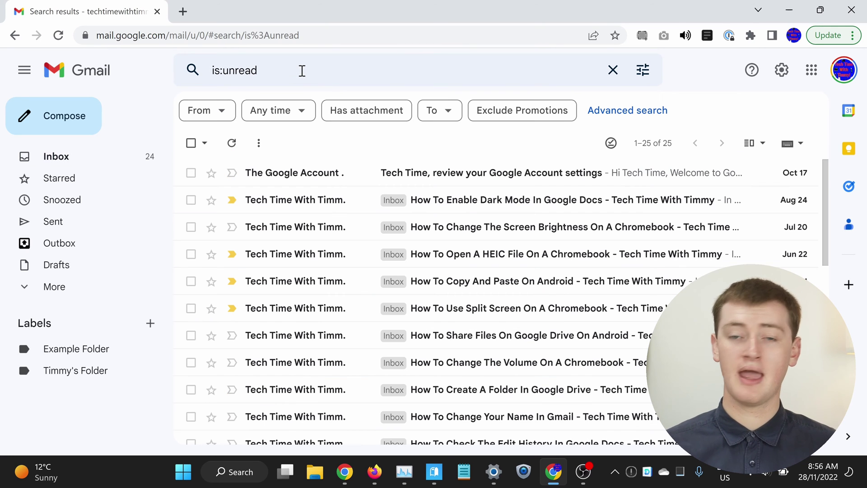
{"action": "scroll", "coordinate": [406, 237], "scroll_direction": "down", "scroll_amount": 10}
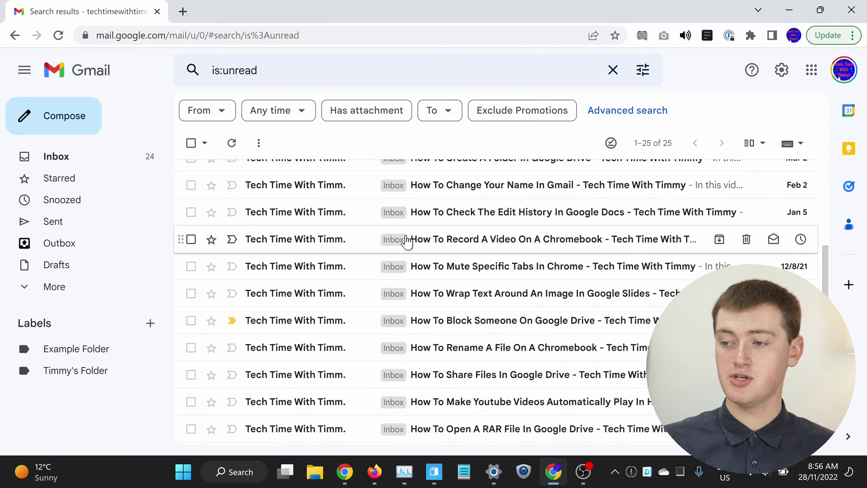
{"action": "scroll", "coordinate": [401, 237], "scroll_direction": "up", "scroll_amount": 10}
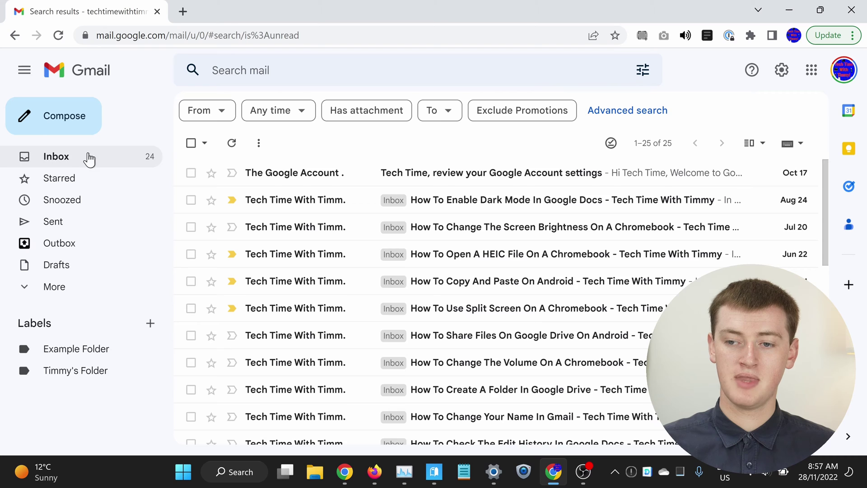
Back in the inbox, open How To Copy And Paste On A Chromebook, then show search options
{"action": "left_click", "coordinate": [86, 158]}
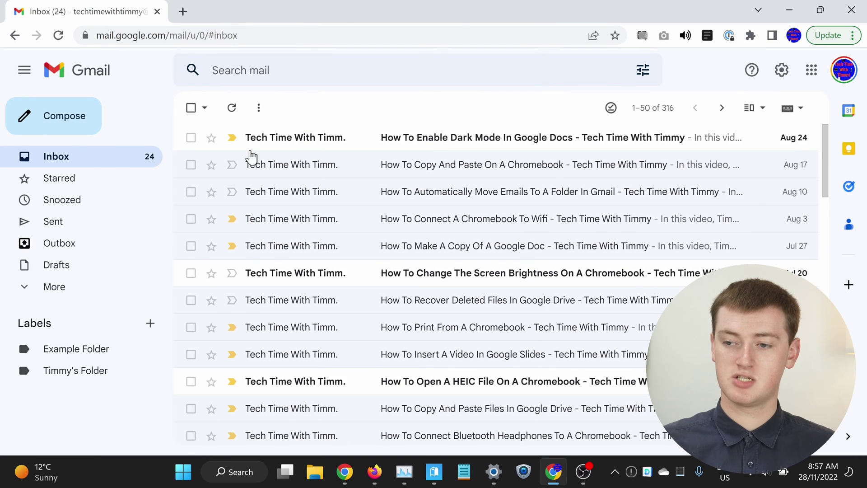
{"action": "left_click", "coordinate": [333, 165]}
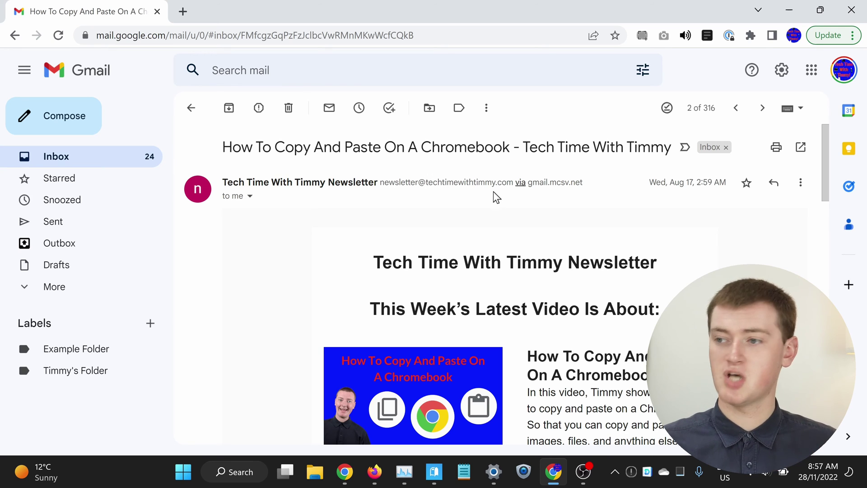
{"action": "left_click", "coordinate": [644, 73]}
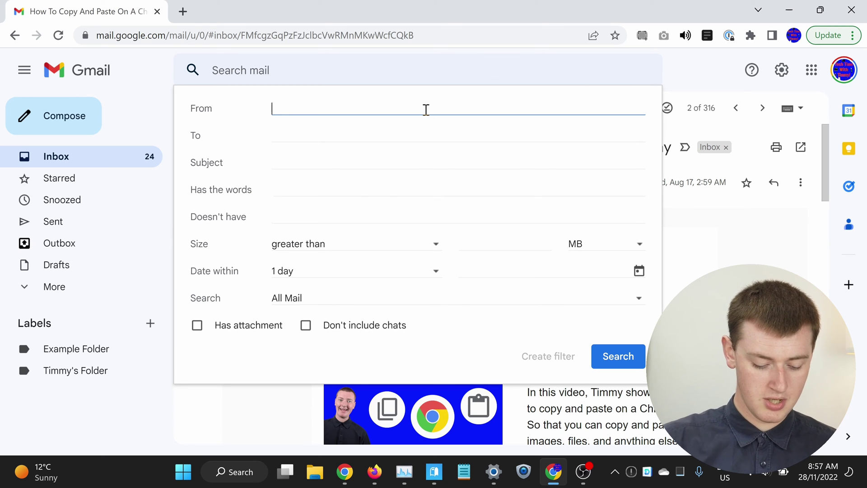
Search for mail from the newsletter's sender address, then open and close the sort-order menu
{"action": "type", "text": "new"}
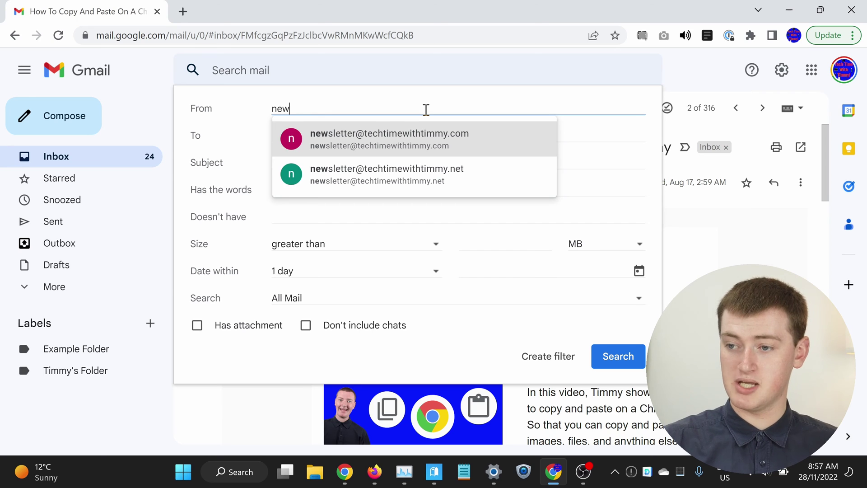
{"action": "left_click", "coordinate": [429, 133]}
{"action": "left_click", "coordinate": [614, 353]}
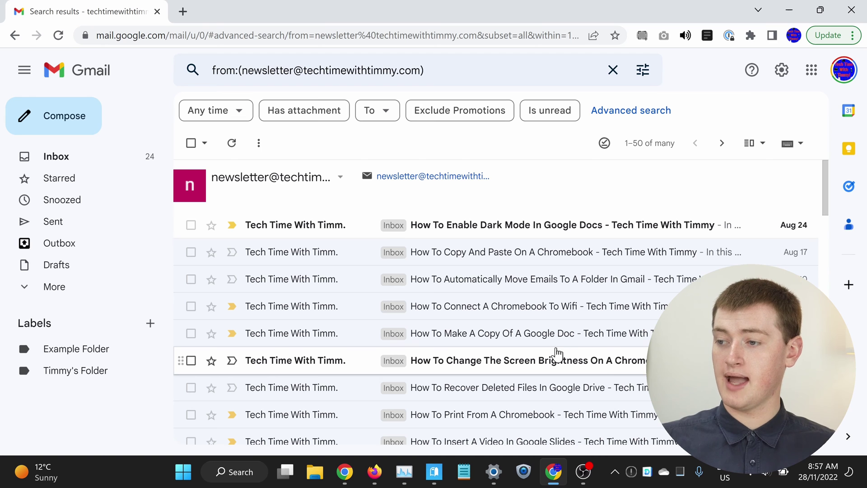
{"action": "left_click", "coordinate": [638, 145]}
{"action": "left_click", "coordinate": [585, 185]}
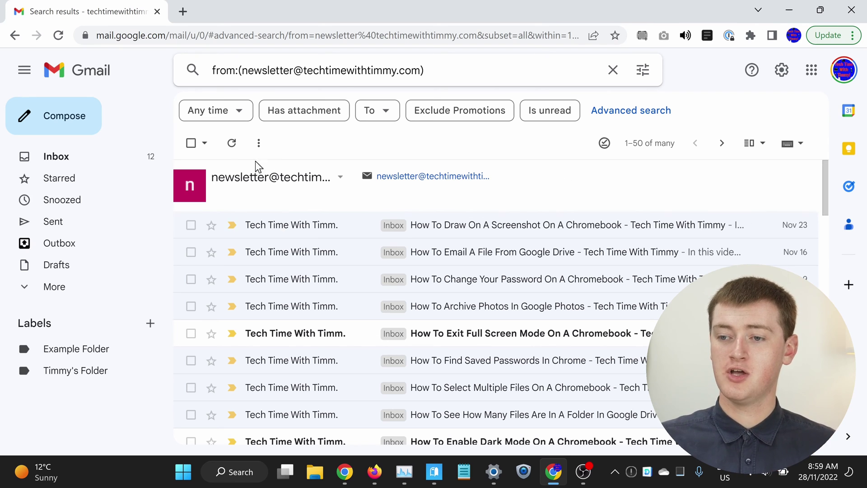
Select every conversation matching the newsletter search, delete them, and confirm the bulk action
{"action": "left_click", "coordinate": [191, 143]}
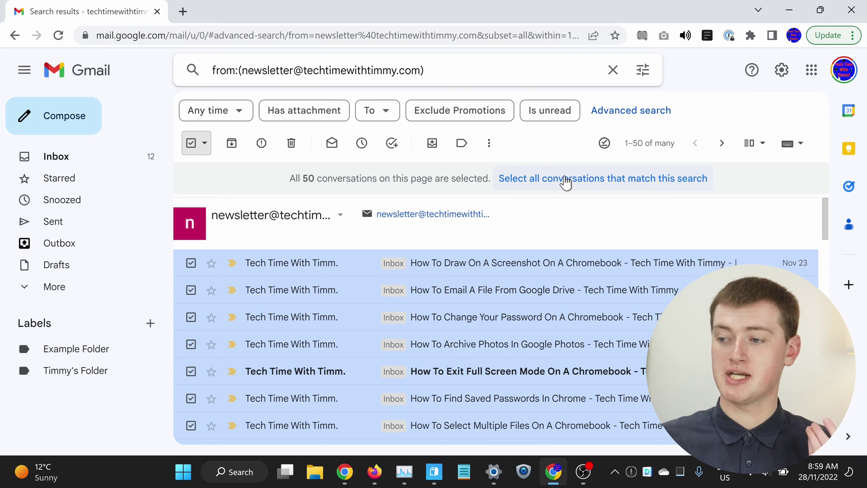
{"action": "left_click", "coordinate": [566, 180]}
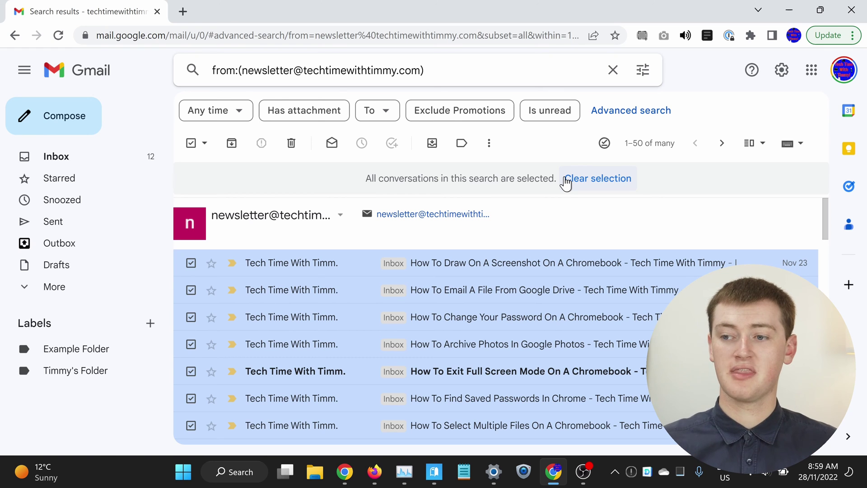
{"action": "left_click", "coordinate": [291, 149]}
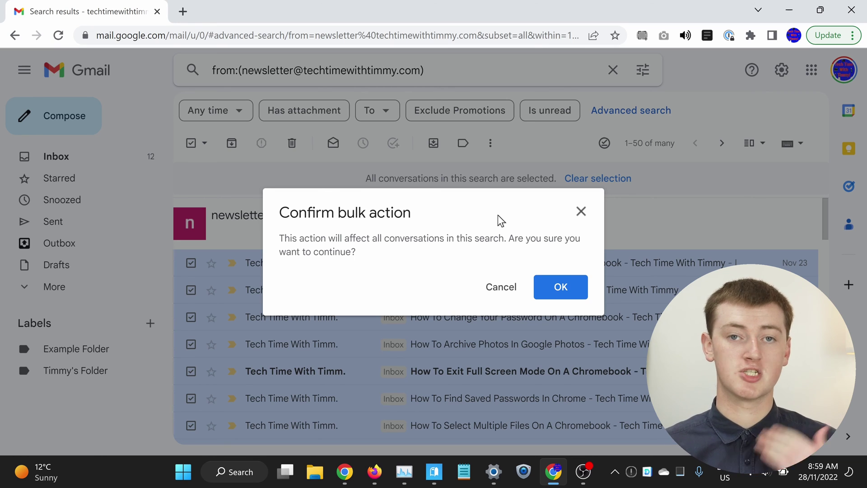
{"action": "left_click", "coordinate": [559, 293]}
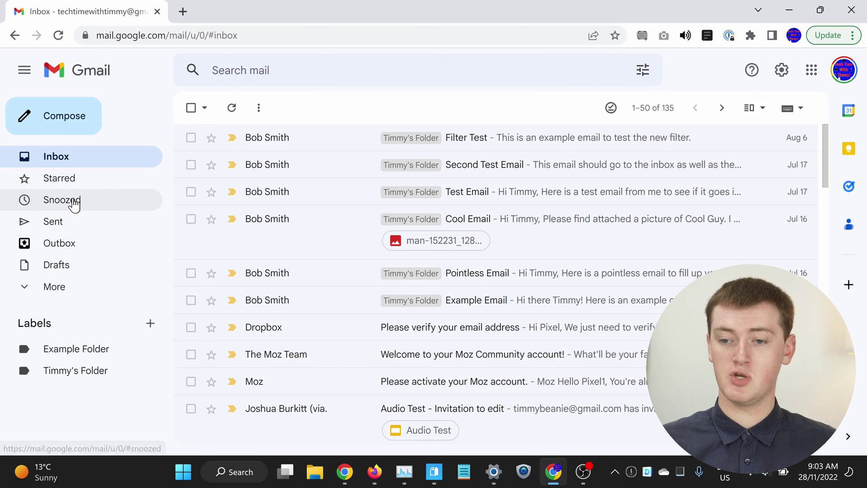
Go to Trash under More and permanently empty all 24 conversations
{"action": "left_click", "coordinate": [55, 287]}
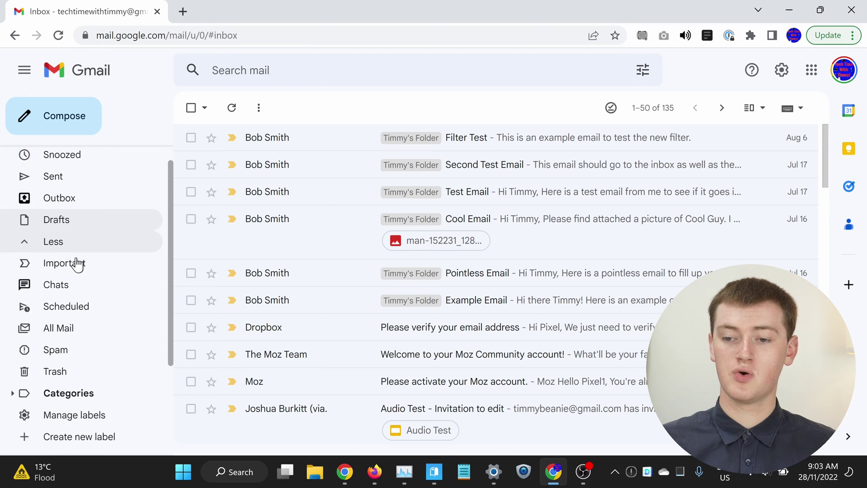
{"action": "scroll", "coordinate": [76, 271], "scroll_direction": "down", "scroll_amount": 3}
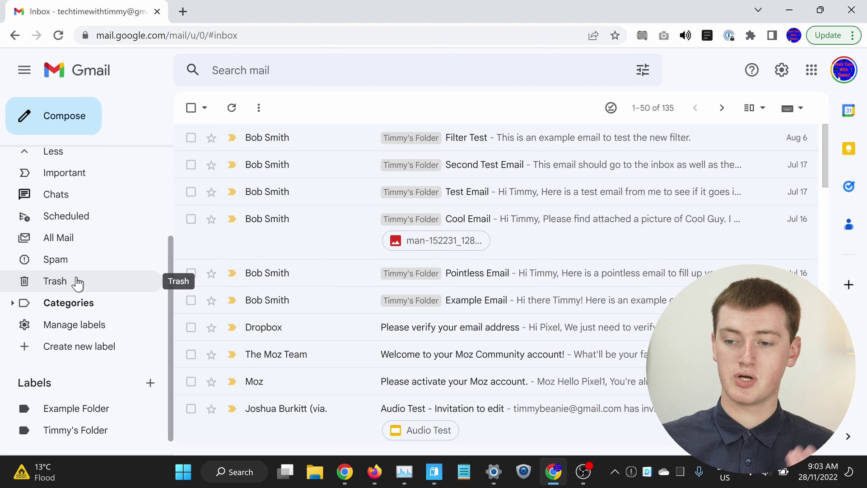
{"action": "left_click", "coordinate": [78, 283]}
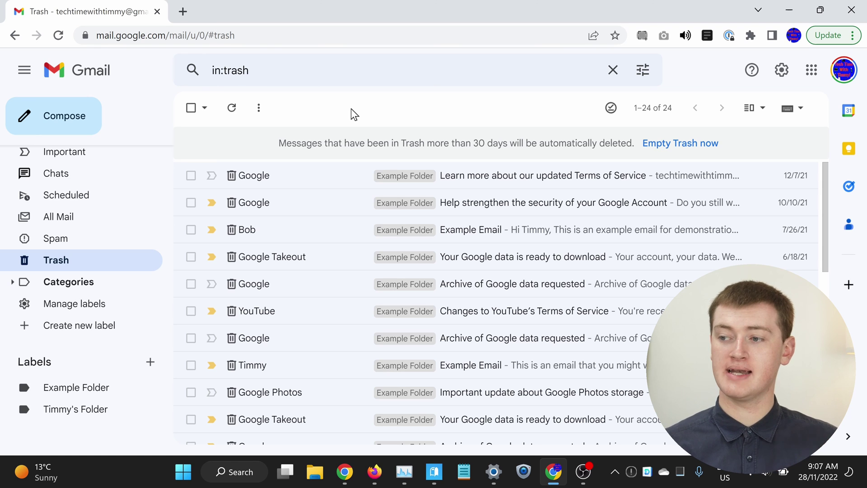
{"action": "left_click", "coordinate": [698, 144]}
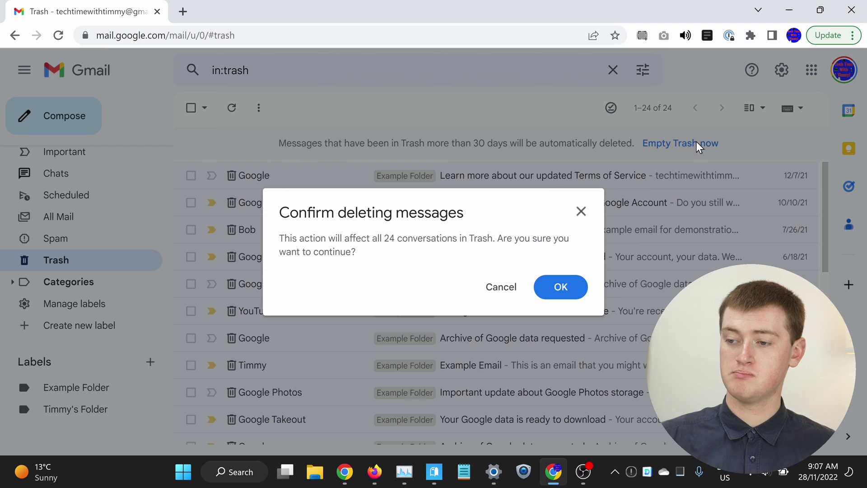
{"action": "left_click", "coordinate": [574, 293]}
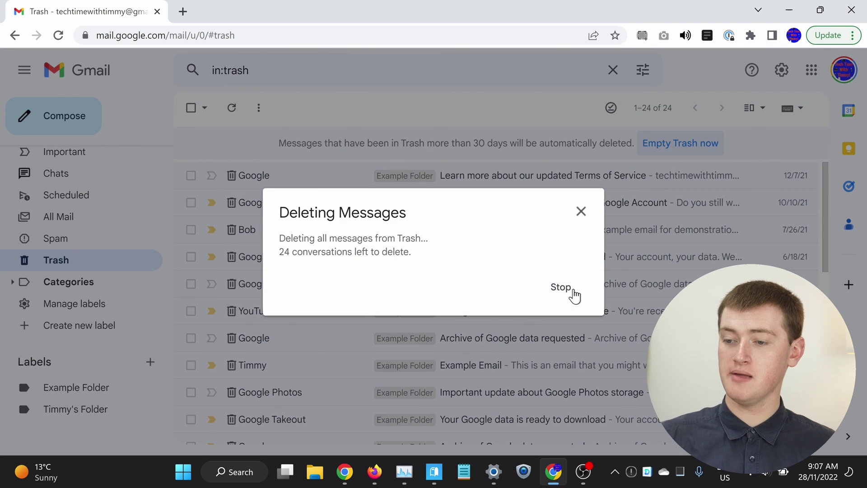